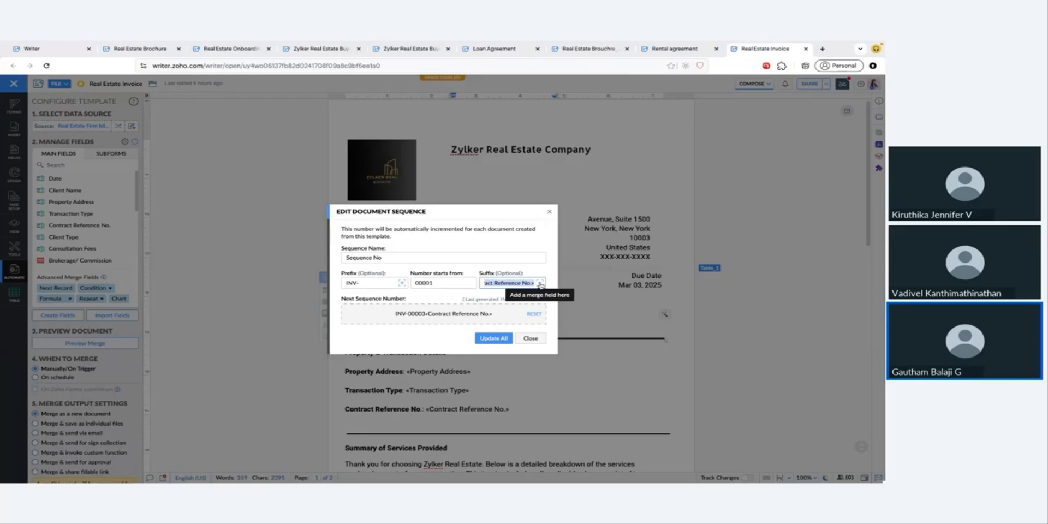
Step: Close the document sequence settings and open the Real Estate Firm billing info data source in Zoho Sheet to examine its fee columns
{"action": "left_click", "coordinate": [530, 337]}
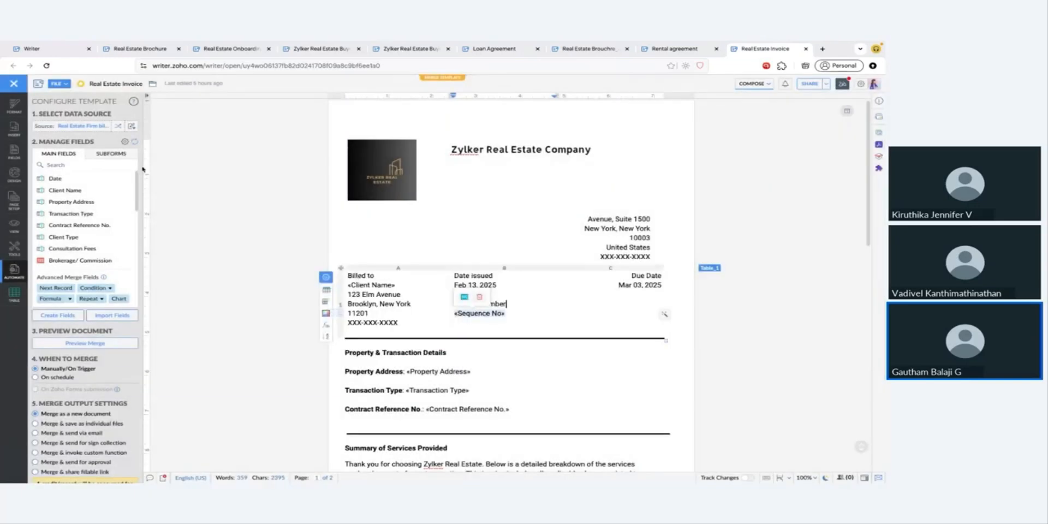
{"action": "left_click", "coordinate": [83, 126]}
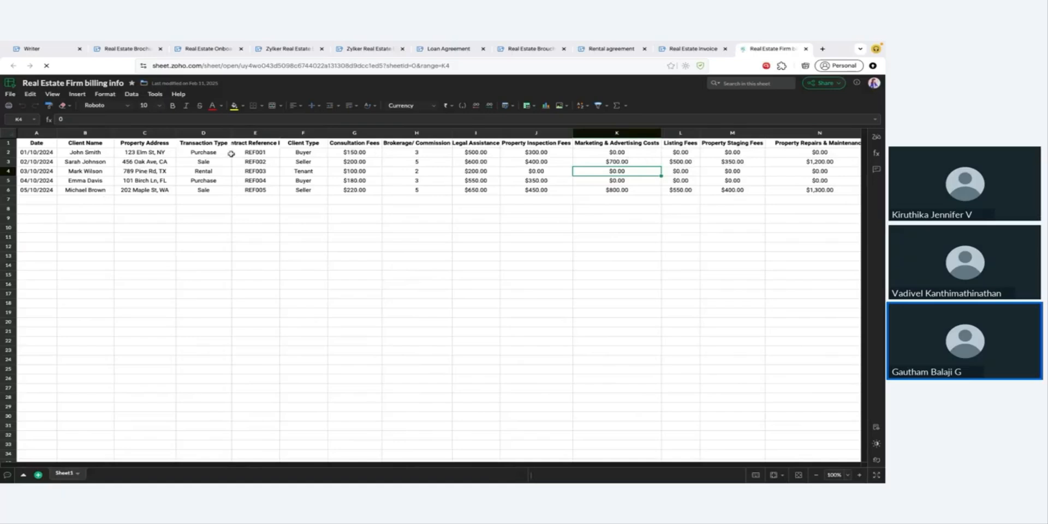
{"action": "scroll", "coordinate": [232, 153], "scroll_direction": "right", "scroll_amount": 10}
{"action": "scroll", "coordinate": [233, 153], "scroll_direction": "left", "scroll_amount": 10}
{"action": "left_click", "coordinate": [354, 162]}
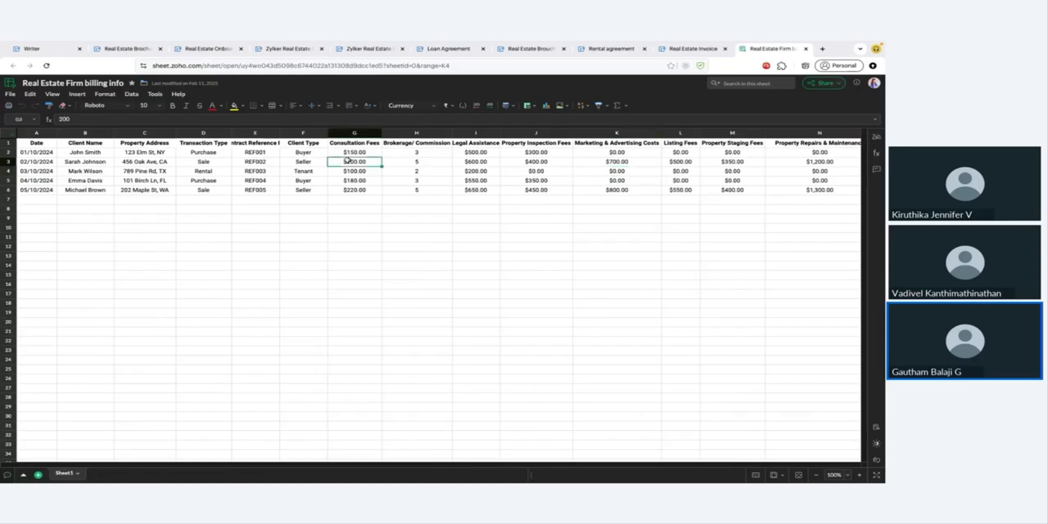
{"action": "scroll", "coordinate": [240, 153], "scroll_direction": "right", "scroll_amount": 3}
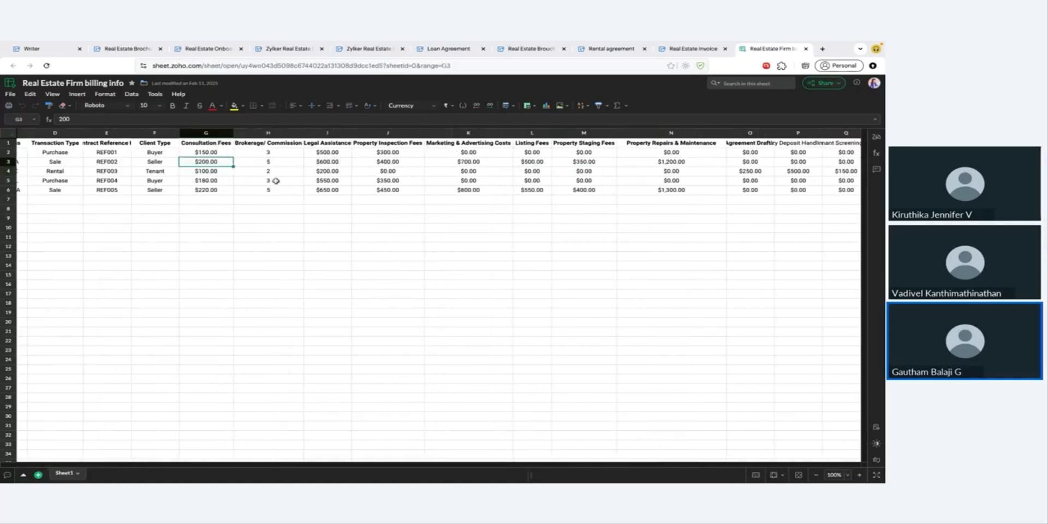
{"action": "scroll", "coordinate": [352, 166], "scroll_direction": "right", "scroll_amount": 1}
{"action": "scroll", "coordinate": [338, 166], "scroll_direction": "down", "scroll_amount": 1}
{"action": "scroll", "coordinate": [328, 167], "scroll_direction": "up", "scroll_amount": 1}
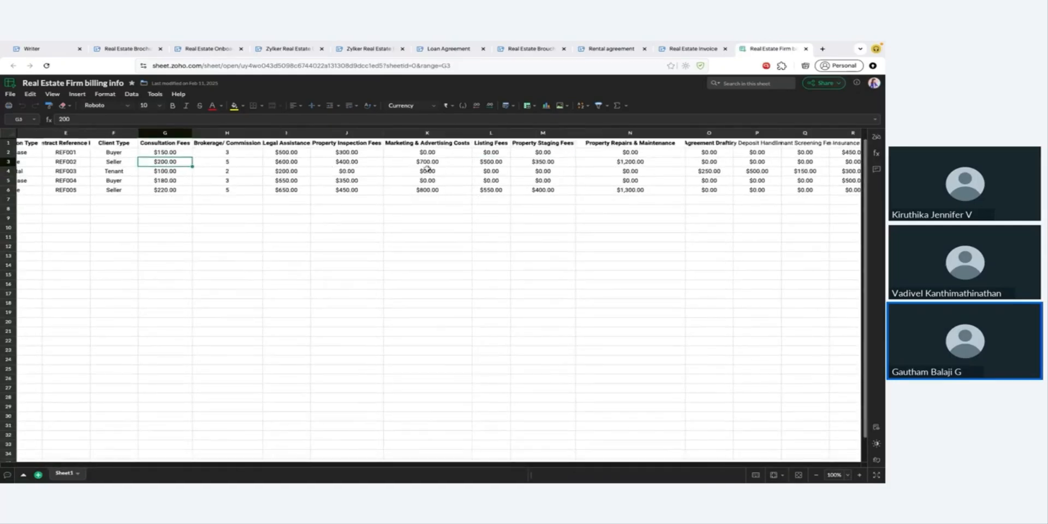
{"action": "left_click", "coordinate": [413, 170]}
{"action": "scroll", "coordinate": [353, 191], "scroll_direction": "left", "scroll_amount": 2}
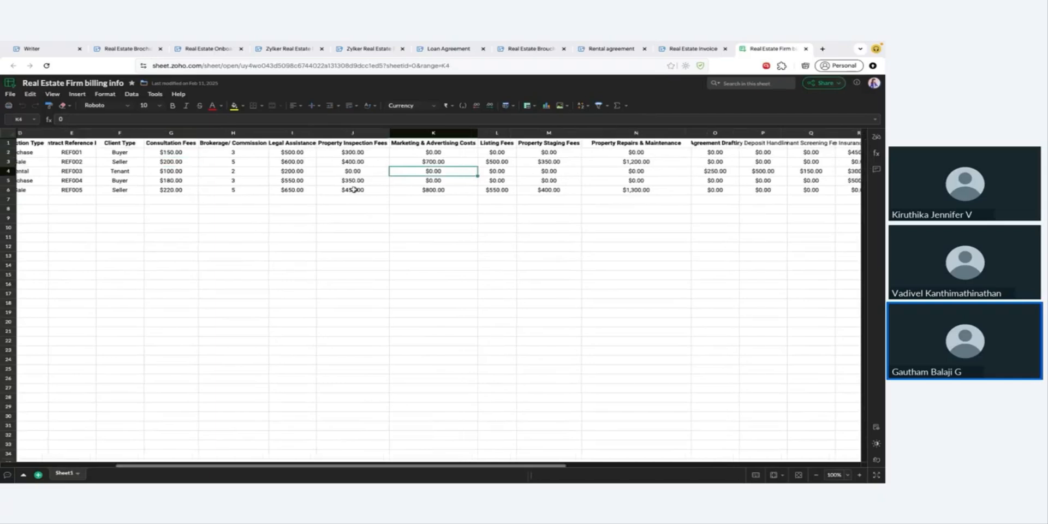
Step: Check the tenant's rental row across the Property Inspection Fees, Marketing & Advertising Costs and Listing Fees columns
{"action": "left_click", "coordinate": [161, 170]}
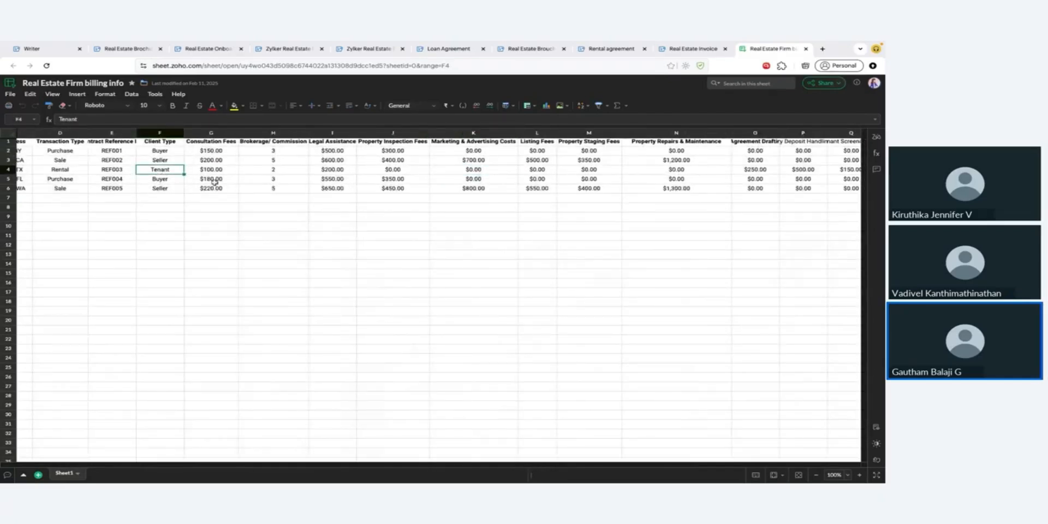
{"action": "left_click", "coordinate": [458, 170]}
{"action": "key", "text": "Left"}
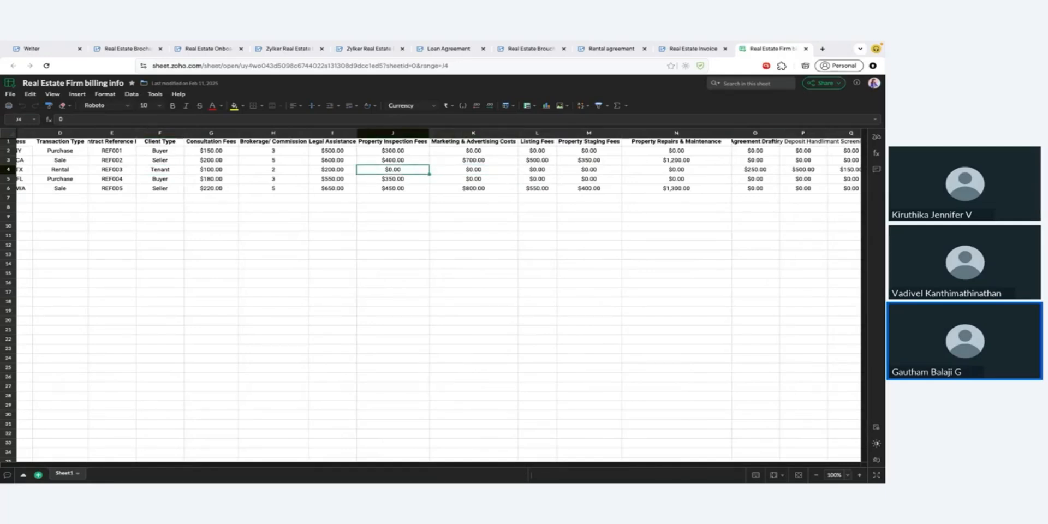
{"action": "key", "text": "Right"}
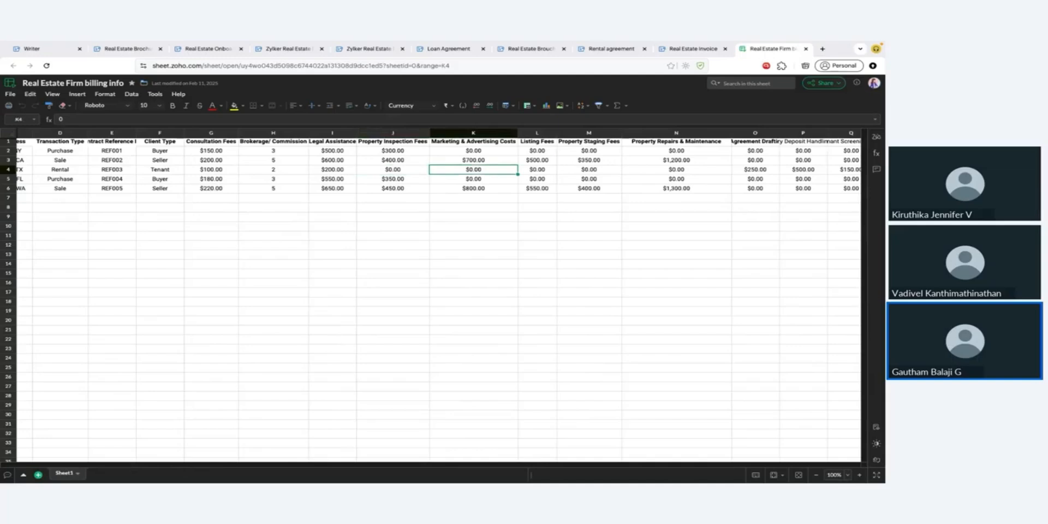
{"action": "key", "text": "Right"}
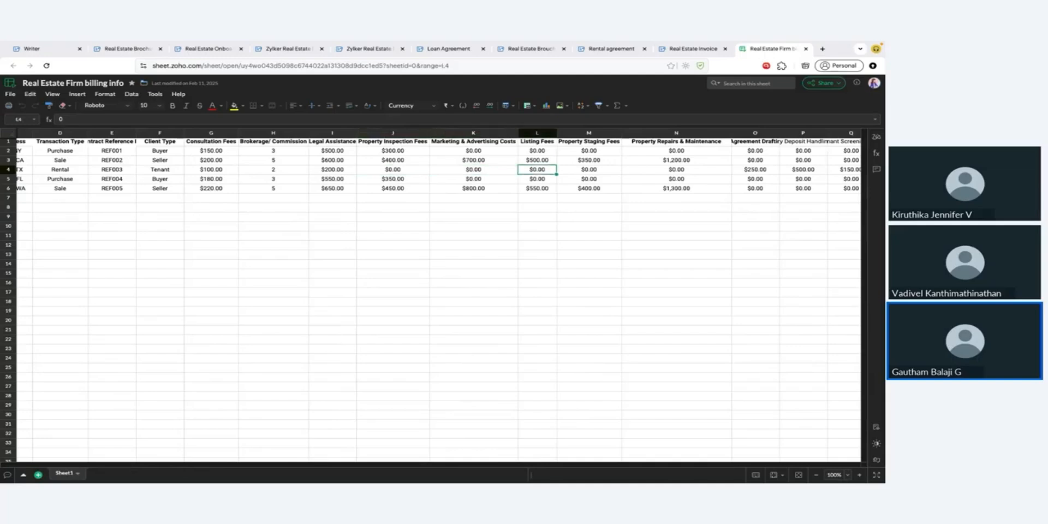
{"action": "key", "text": "Left"}
{"action": "key", "text": "Left"}
{"action": "key", "text": "Right"}
{"action": "key", "text": "Right"}
{"action": "key", "text": "Left"}
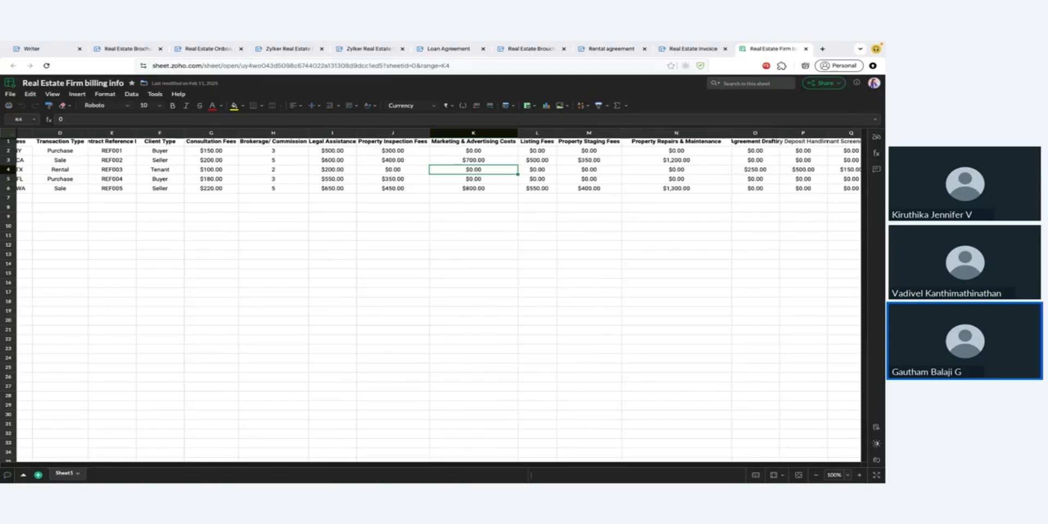
Step: Return to the Real Estate Invoice template in Zoho Writer and view the condition options for the Consultation Fees row
{"action": "left_click", "coordinate": [709, 51]}
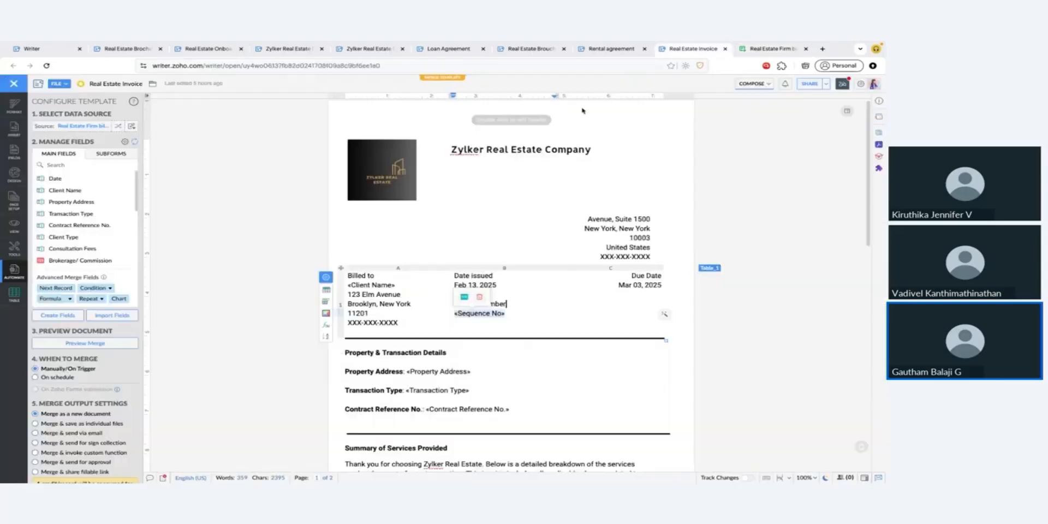
{"action": "scroll", "coordinate": [488, 237], "scroll_direction": "down", "scroll_amount": 8}
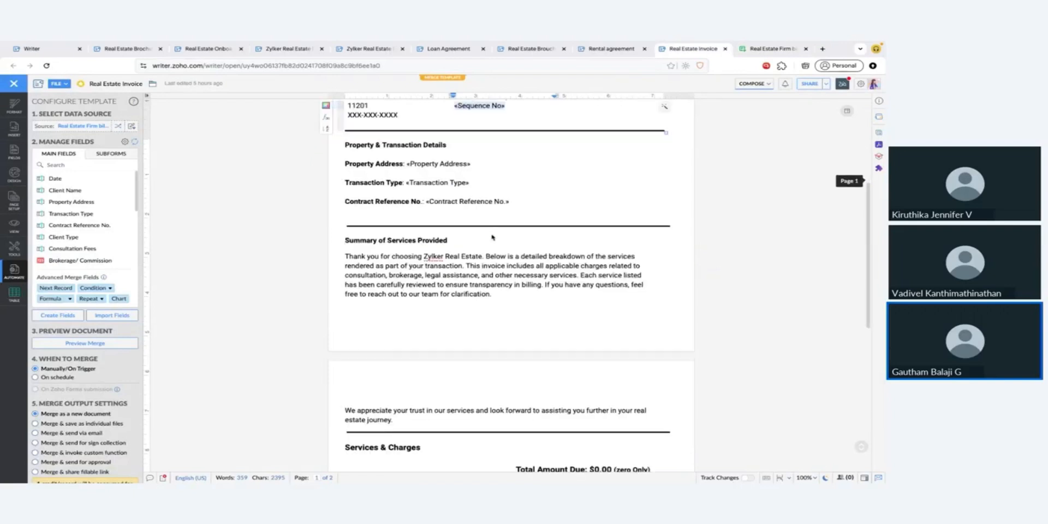
{"action": "scroll", "coordinate": [493, 238], "scroll_direction": "down", "scroll_amount": 3}
{"action": "left_click", "coordinate": [500, 267]}
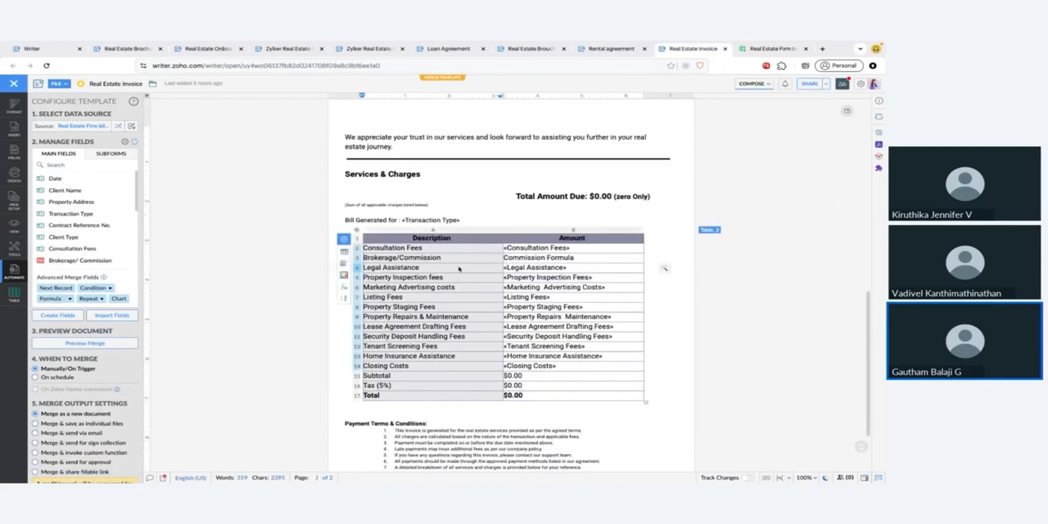
{"action": "mouse_move", "coordinate": [356, 249]}
{"action": "left_click", "coordinate": [357, 247]}
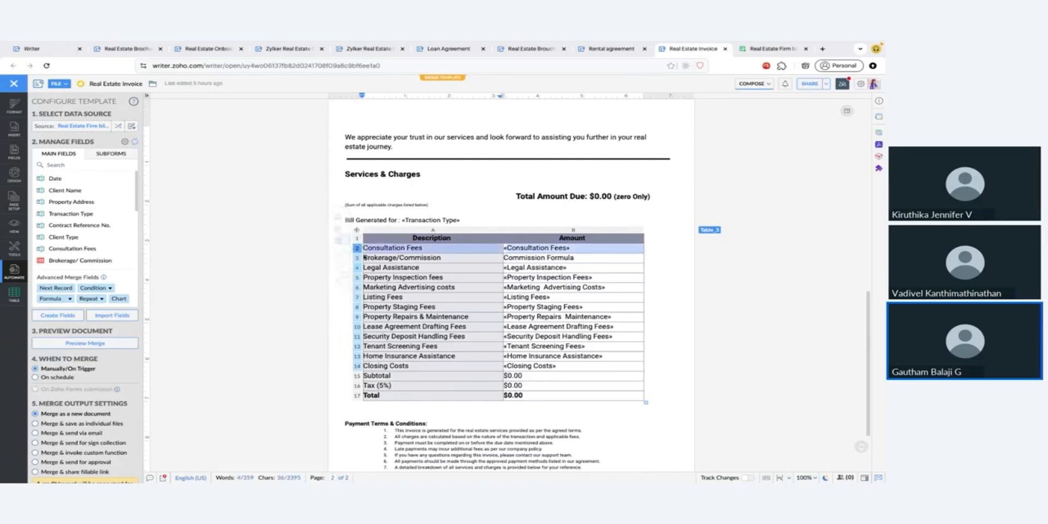
{"action": "left_click", "coordinate": [100, 288]}
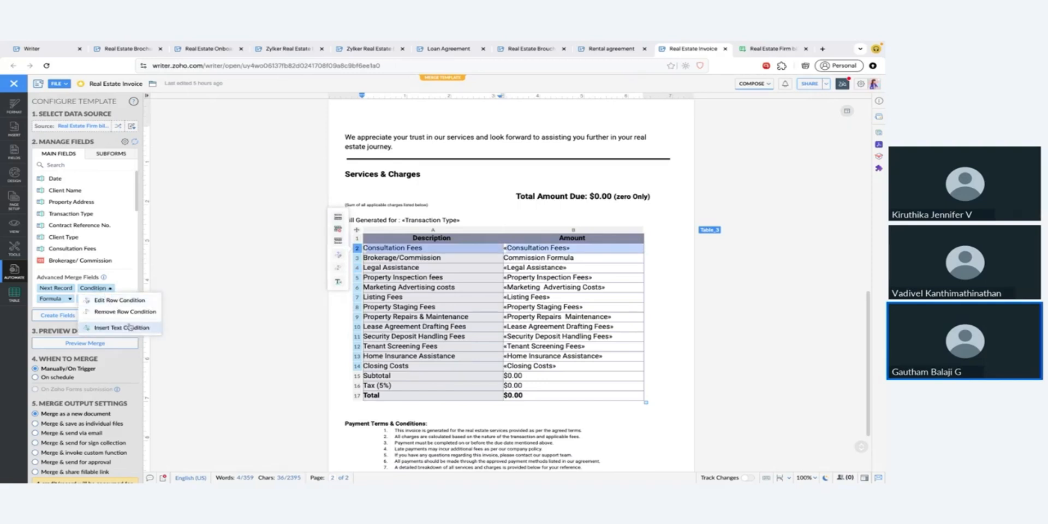
Step: View the settings for a new row condition on the Subtotal row and close them without inserting it
{"action": "left_click", "coordinate": [356, 377]}
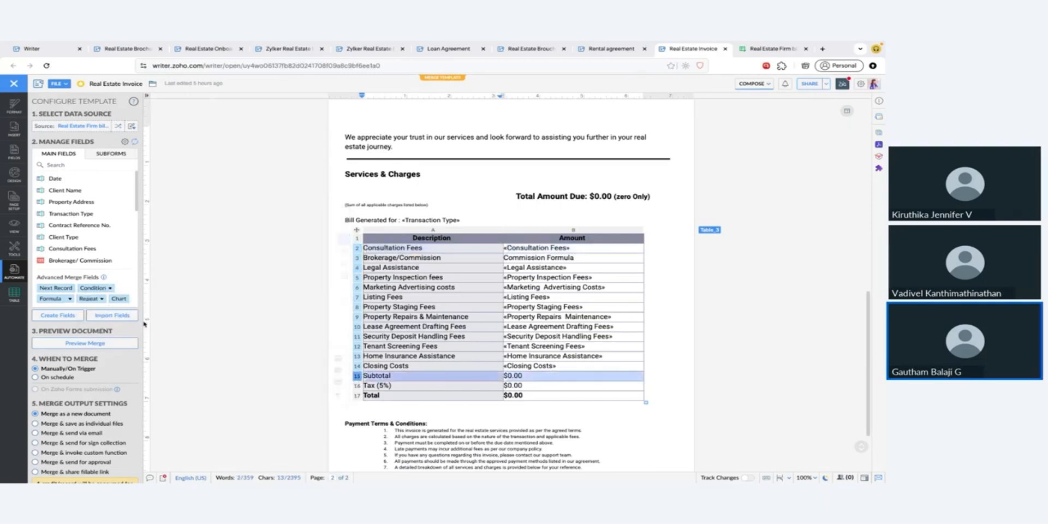
{"action": "left_click", "coordinate": [93, 288]}
{"action": "left_click", "coordinate": [120, 300]}
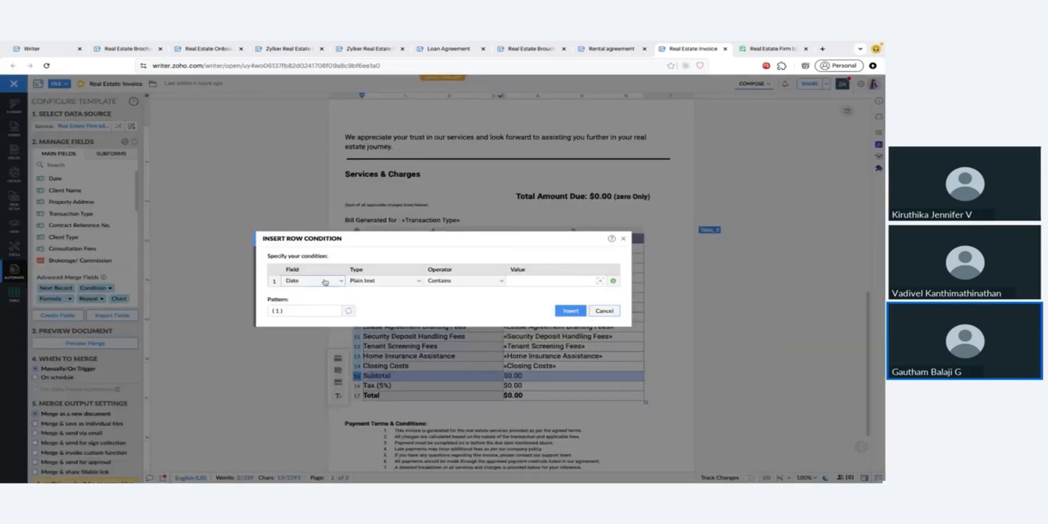
{"action": "left_click", "coordinate": [604, 310]}
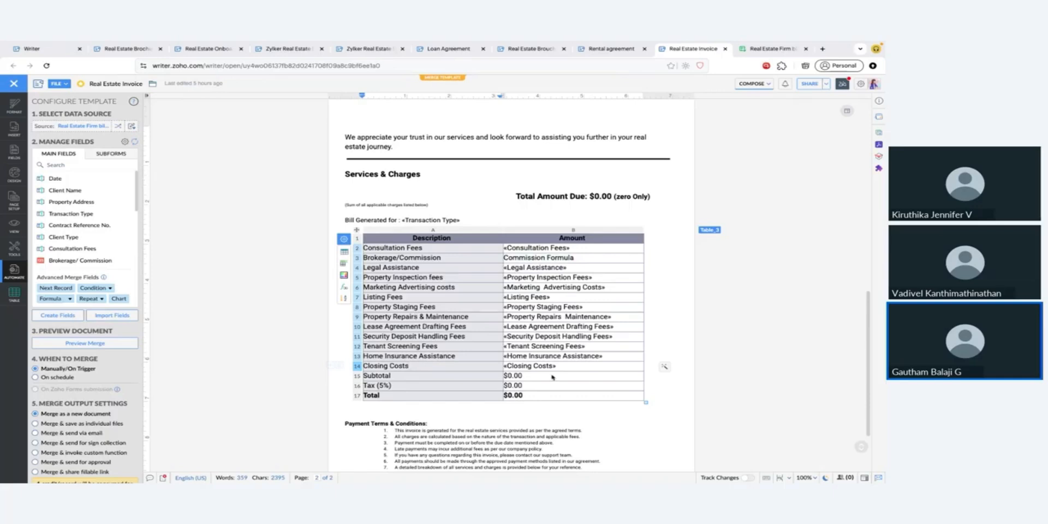
Step: Inspect the formulas behind the Subtotal, Tax (5%) and Total amounts in the Services & Charges table
{"action": "left_click", "coordinate": [512, 375]}
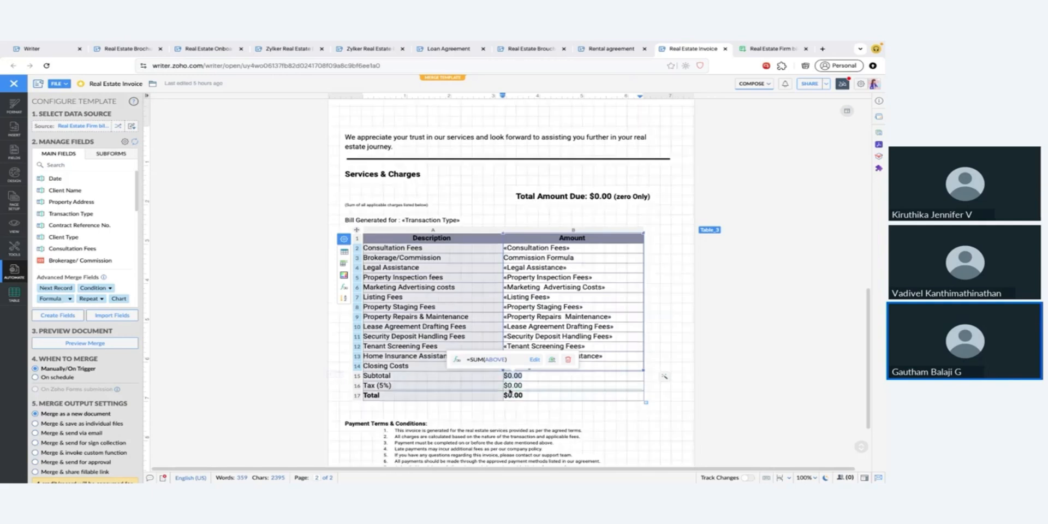
{"action": "left_click", "coordinate": [511, 388]}
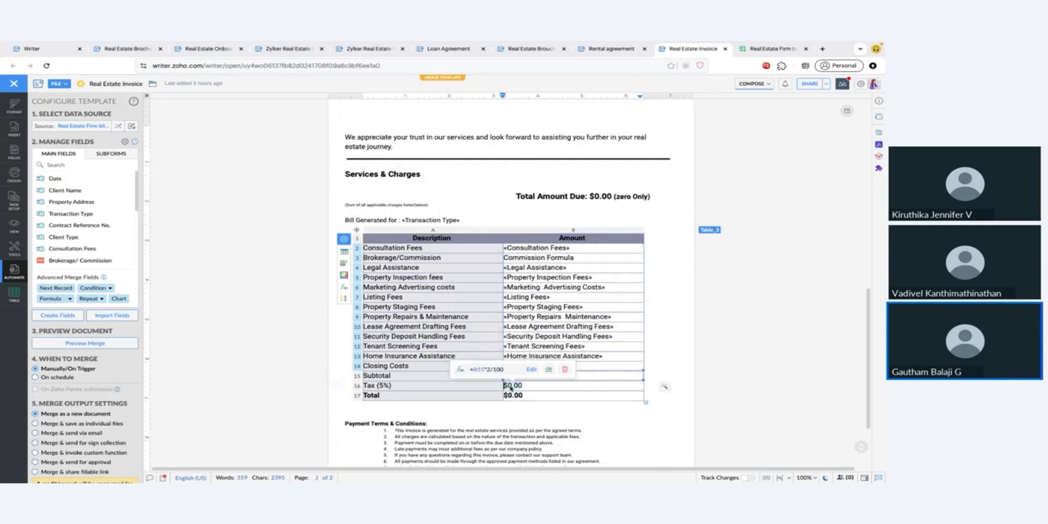
{"action": "left_click", "coordinate": [595, 376]}
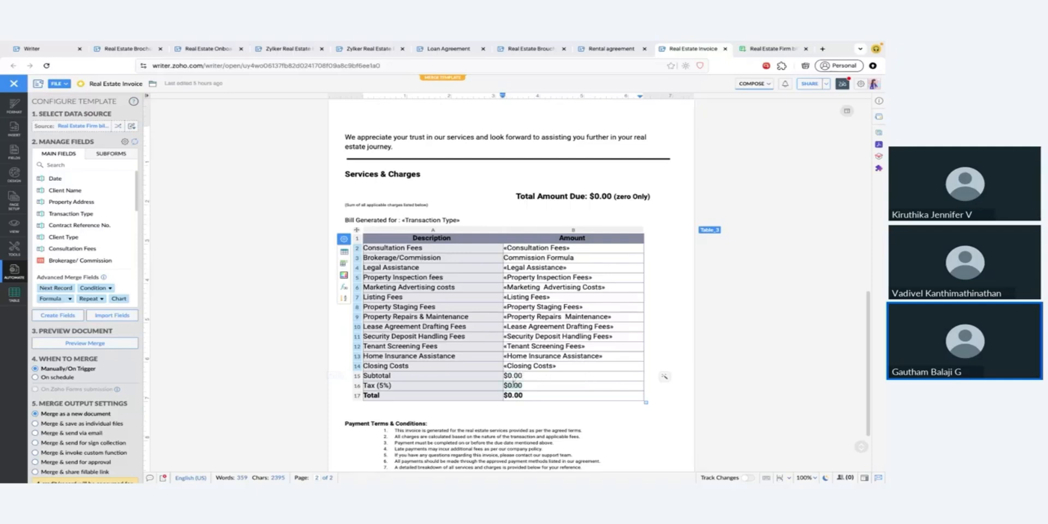
{"action": "left_click", "coordinate": [510, 384]}
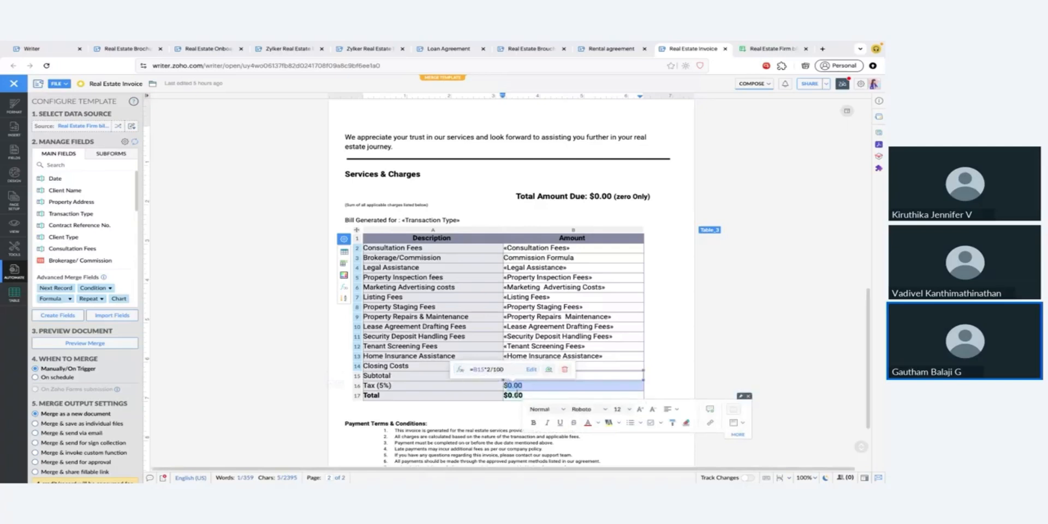
{"action": "left_click", "coordinate": [516, 394]}
{"action": "left_click", "coordinate": [516, 394]}
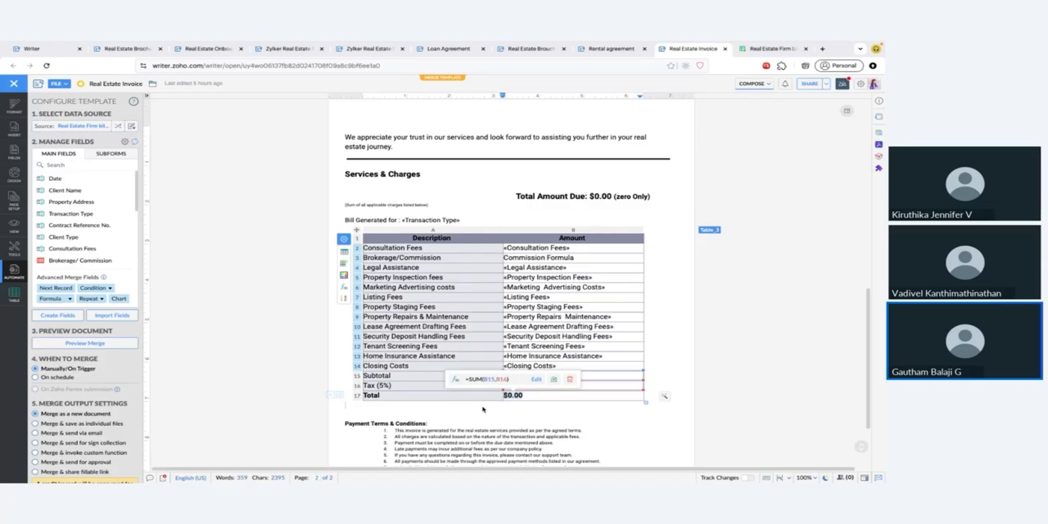
{"action": "left_click", "coordinate": [512, 397]}
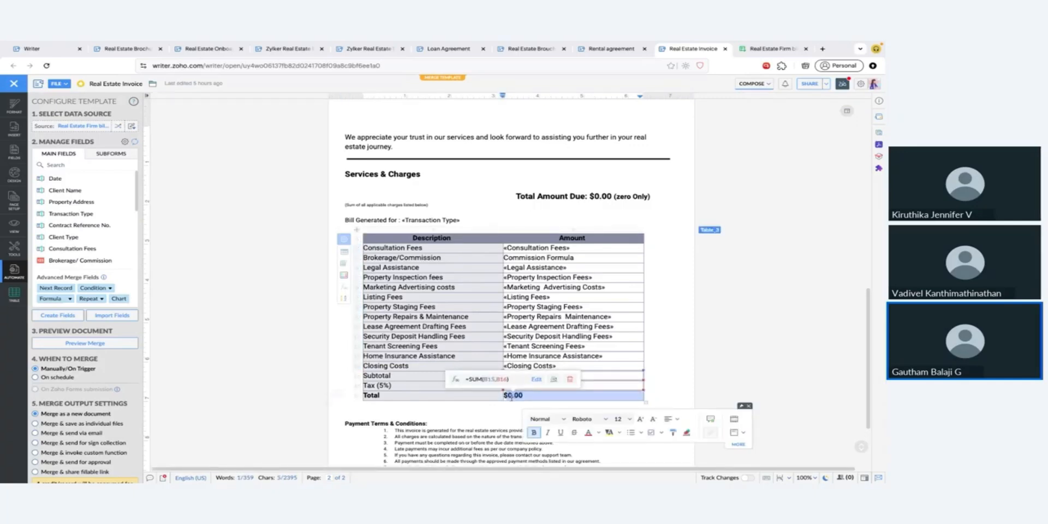
Step: Remove the blank line and spacing before Total Amount Due so it starts directly beneath the Services & Charges heading
{"action": "left_click", "coordinate": [542, 195]}
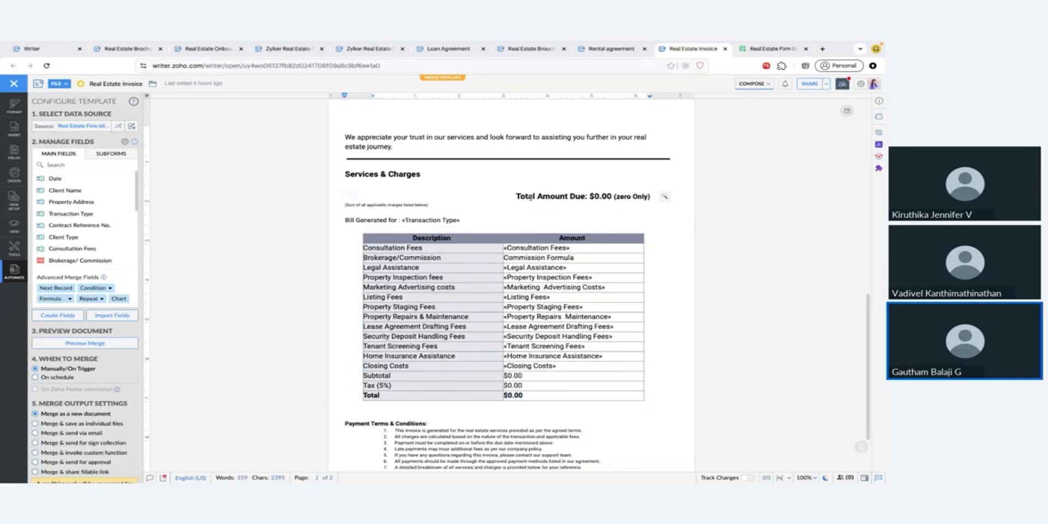
{"action": "key", "text": "BackSpace"}
{"action": "key", "text": "BackSpace"}
{"action": "key", "text": "BackSpace"}
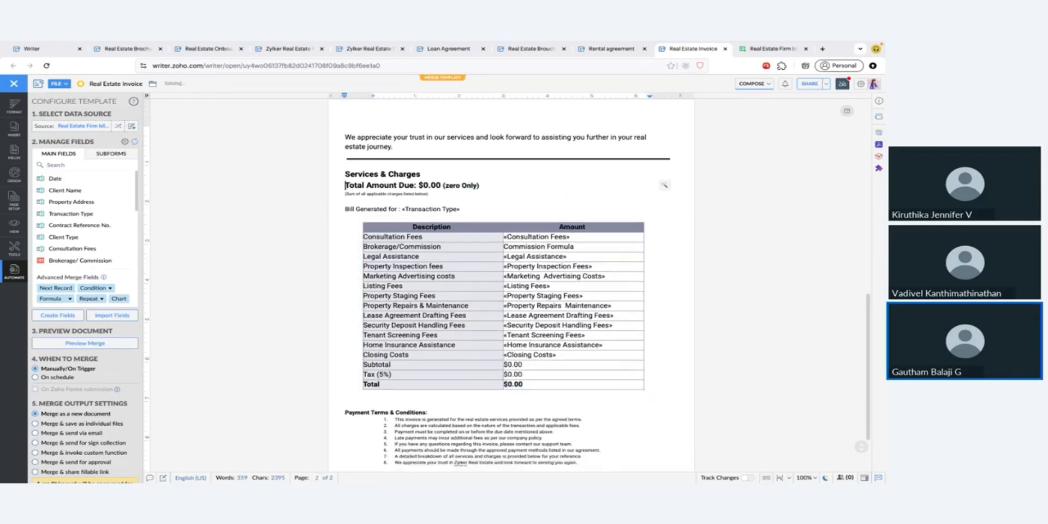
Step: Inspect the Total Amount Due formula and its available number formats, closing the formula settings without changes
{"action": "left_click", "coordinate": [430, 184]}
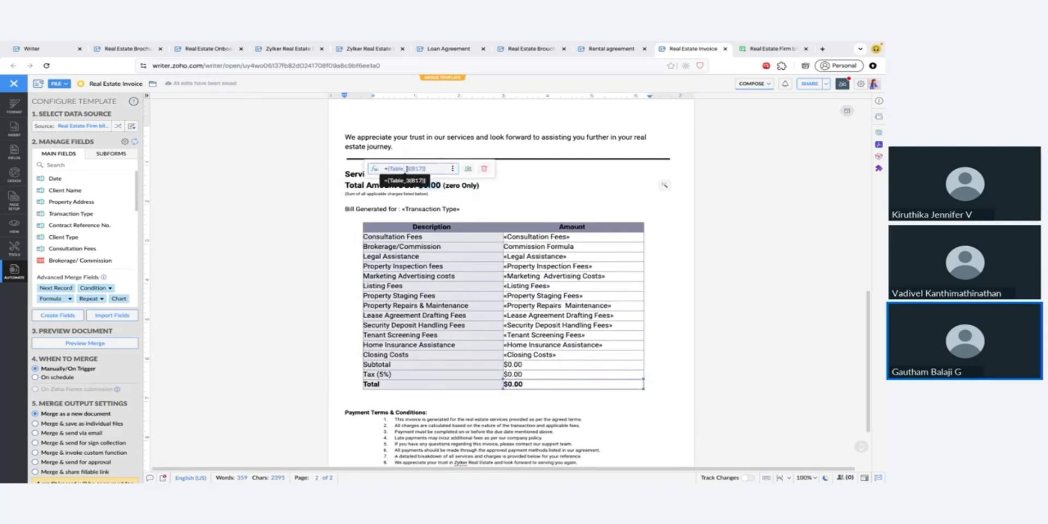
{"action": "left_click", "coordinate": [625, 226]}
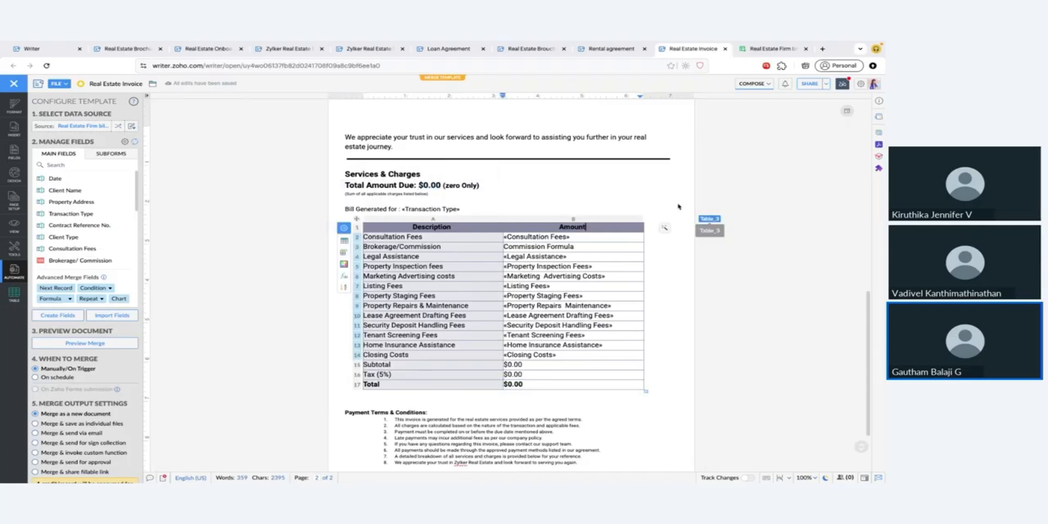
{"action": "left_click", "coordinate": [429, 185]}
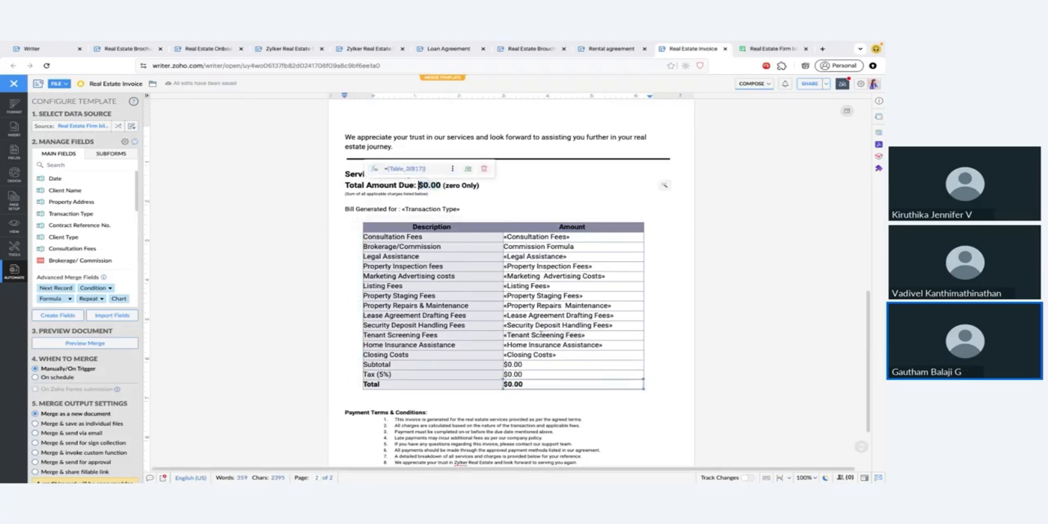
{"action": "left_click", "coordinate": [453, 168]}
{"action": "left_click", "coordinate": [459, 179]}
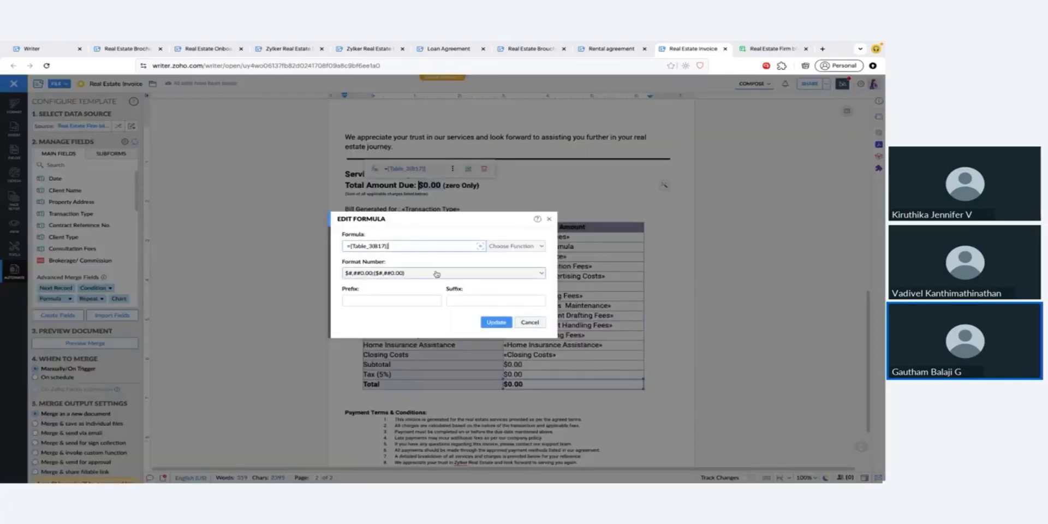
{"action": "left_click", "coordinate": [437, 273]}
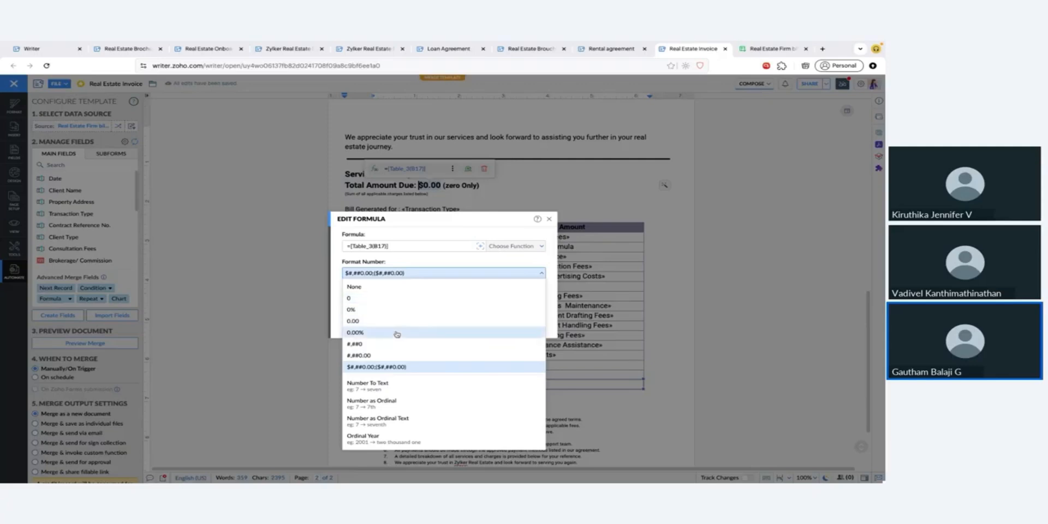
{"action": "left_click", "coordinate": [550, 219]}
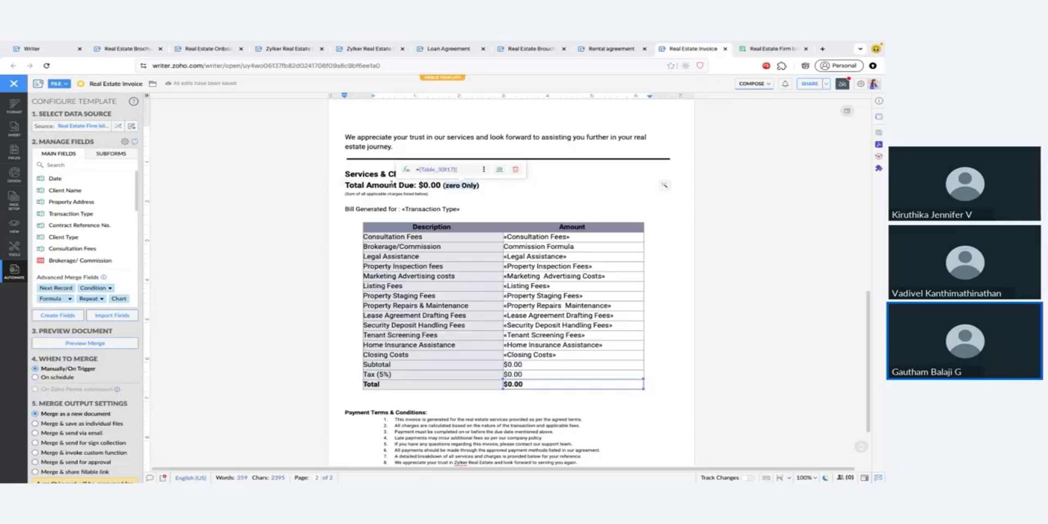
Step: Review the formula, number format and suffix of the amount in words beside Total Amount Due, leaving them unchanged
{"action": "left_click", "coordinate": [483, 170]}
{"action": "left_click", "coordinate": [490, 178]}
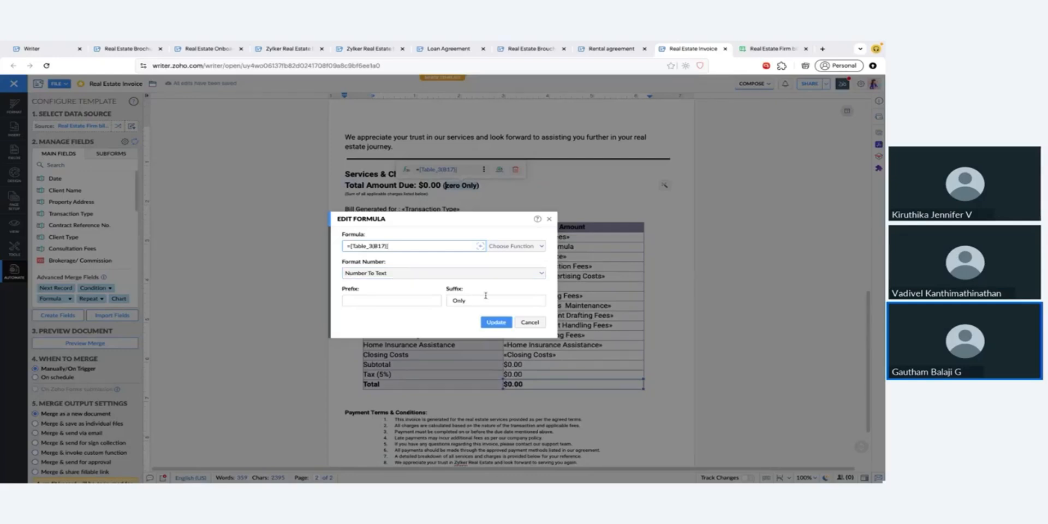
{"action": "left_click", "coordinate": [522, 322]}
Step: Preview the merged invoice and examine the Services & Charges section for the first and second client records
{"action": "scroll", "coordinate": [473, 306], "scroll_direction": "down", "scroll_amount": 2}
{"action": "scroll", "coordinate": [464, 303], "scroll_direction": "up", "scroll_amount": 10}
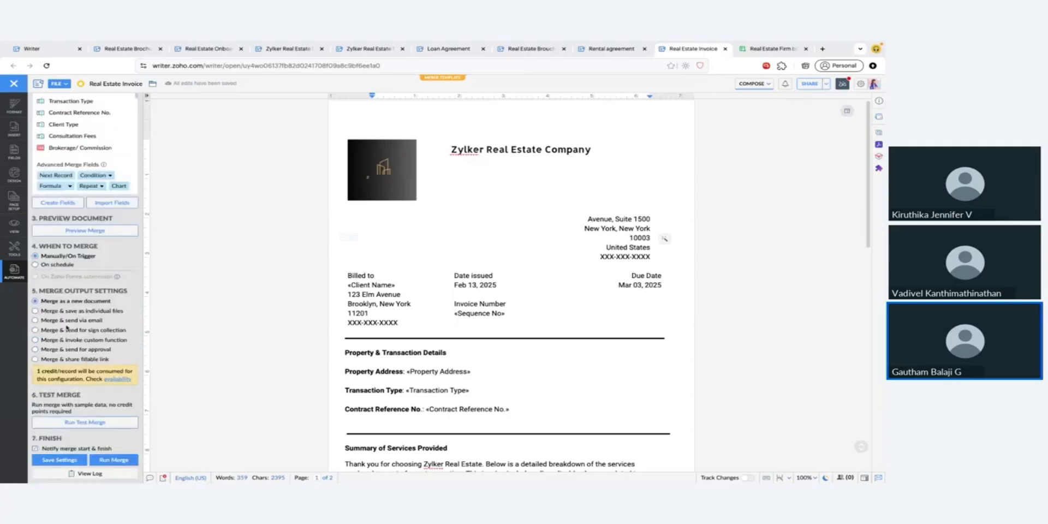
{"action": "scroll", "coordinate": [87, 357], "scroll_direction": "up", "scroll_amount": 1}
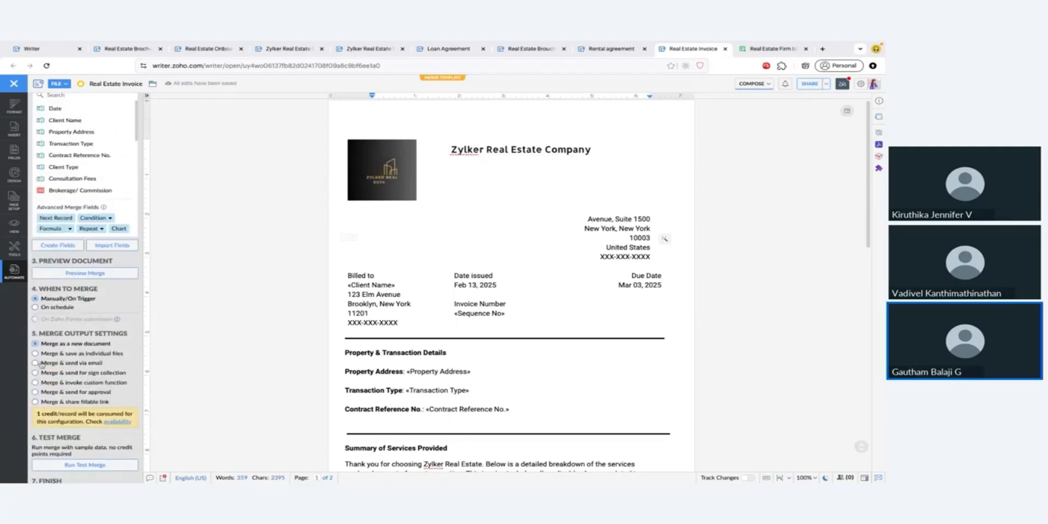
{"action": "left_click", "coordinate": [109, 275]}
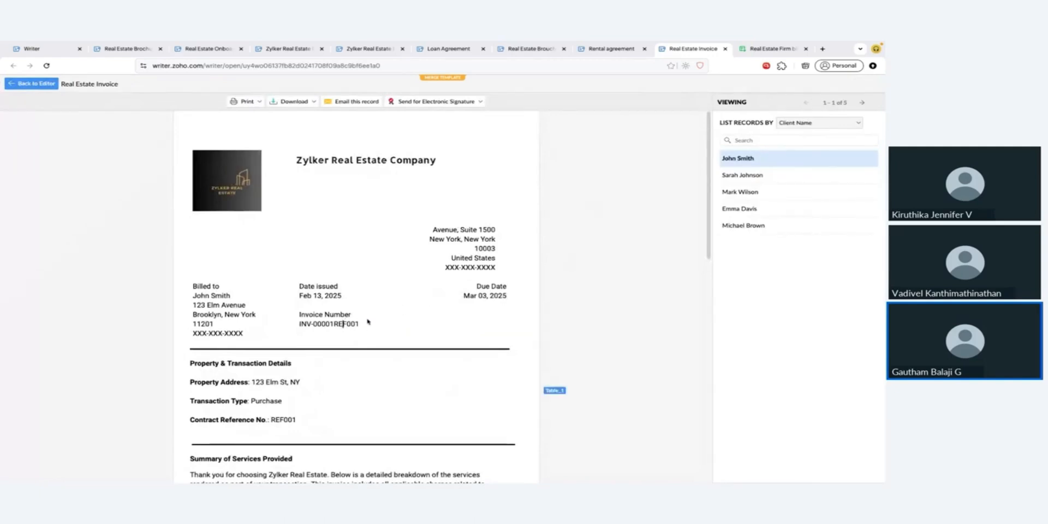
{"action": "scroll", "coordinate": [380, 315], "scroll_direction": "down", "scroll_amount": 6}
{"action": "scroll", "coordinate": [380, 316], "scroll_direction": "down", "scroll_amount": 2}
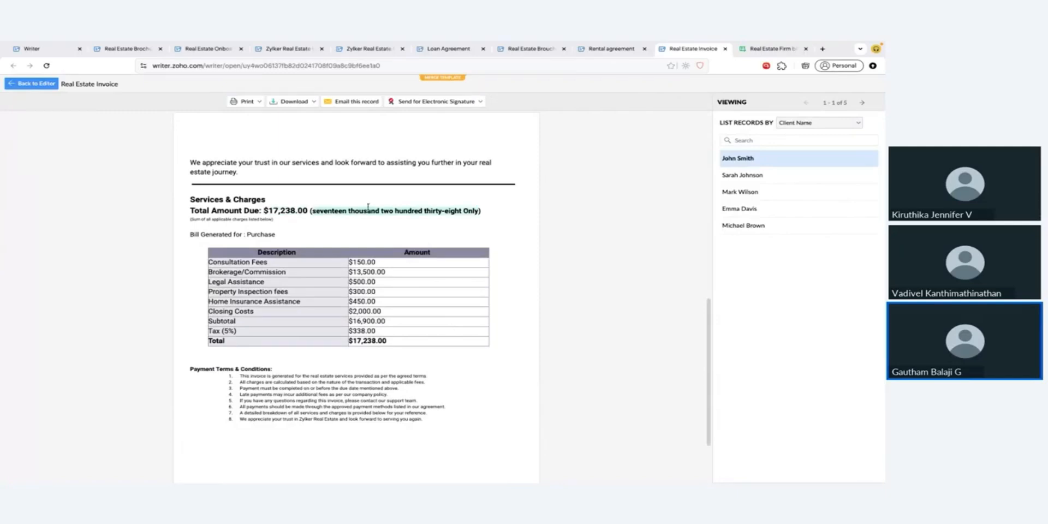
{"action": "left_click", "coordinate": [802, 184]}
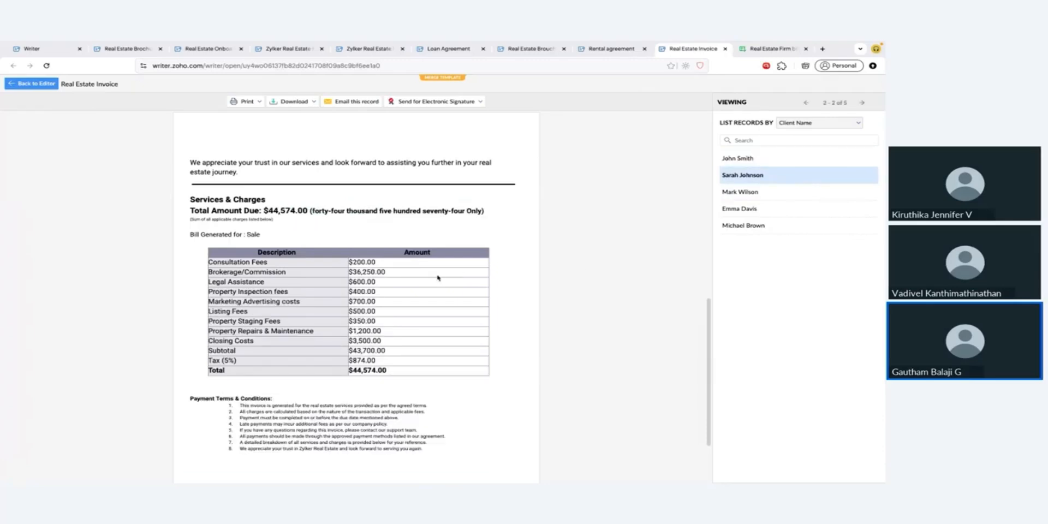